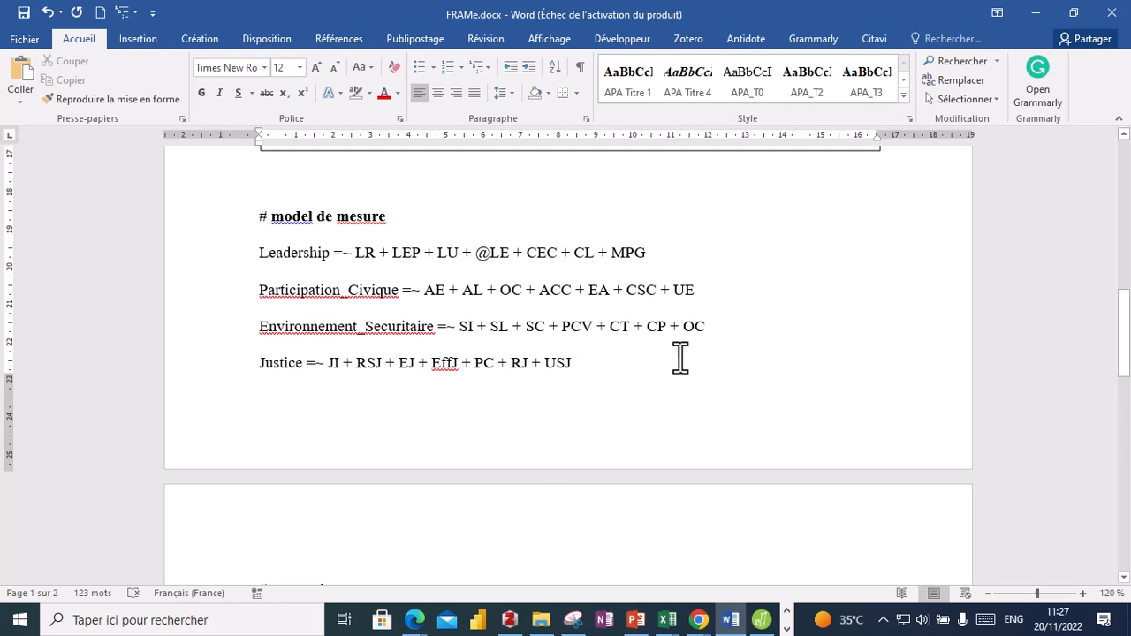
- Copy the model syntax from the "# model de mesure" heading through the regression line "Participation_Civique ~ Justice + Leadership"
mouse_move(1124, 317)
left_mouse_down()
mouse_move(1125, 332)
mouse_move(1125, 321)
left_mouse_up()
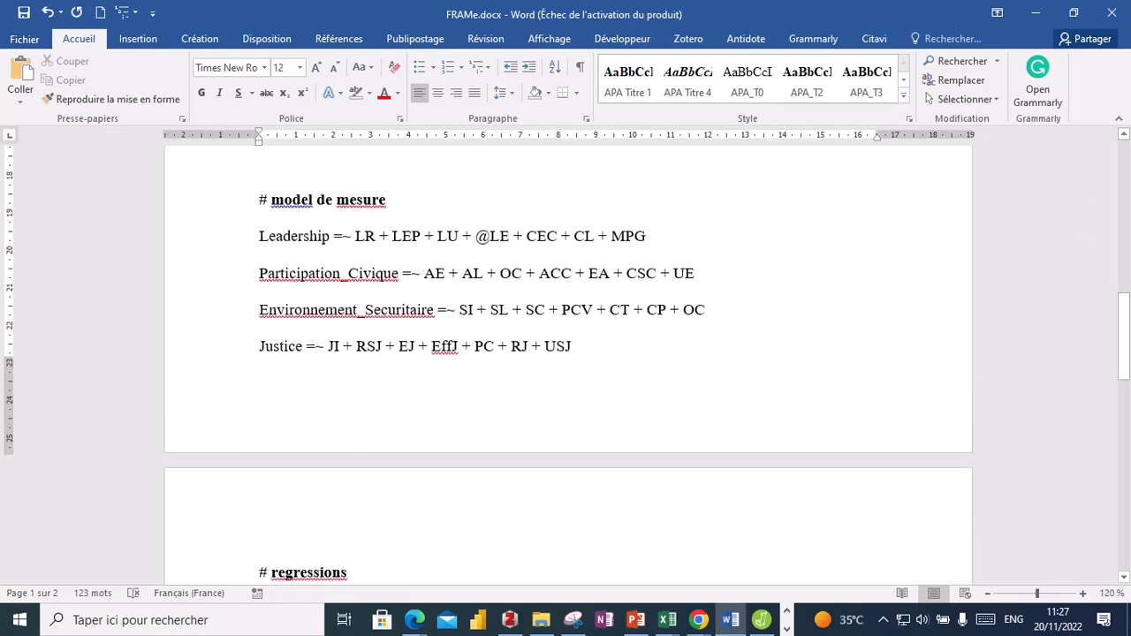
left_click_drag(1125, 328, 1126, 370)
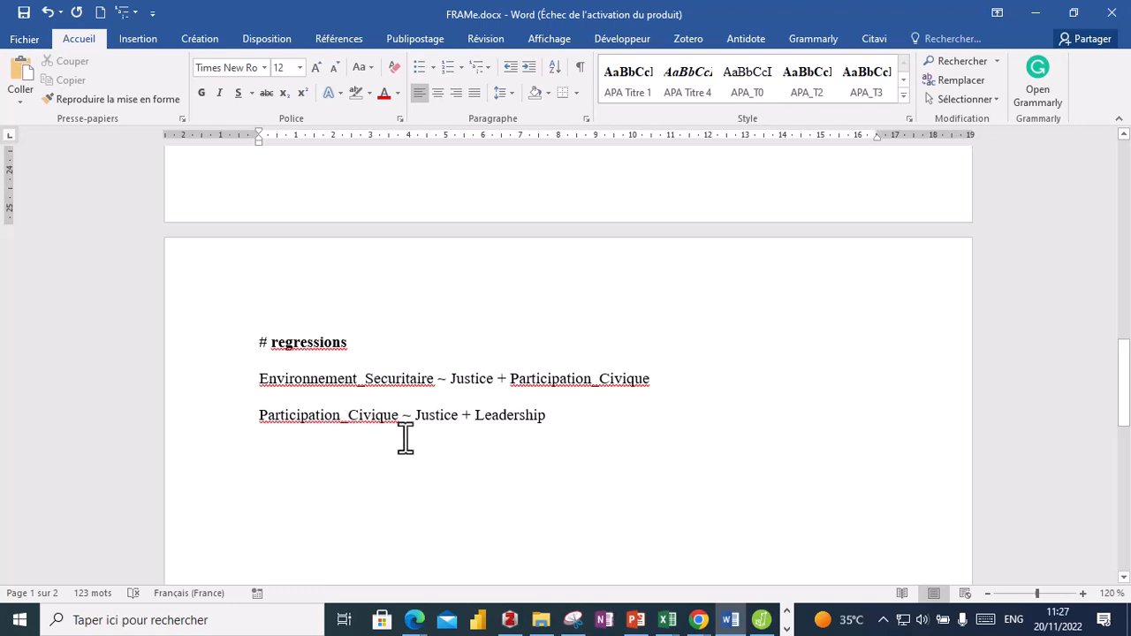
left_click(551, 416)
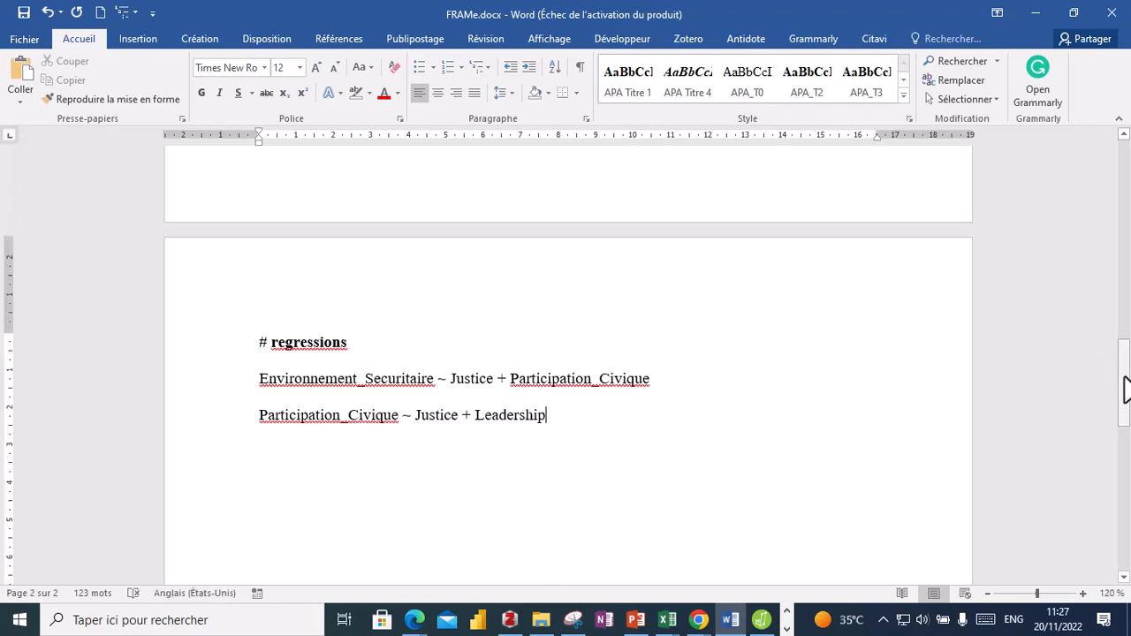
left_click_drag(1127, 389, 1127, 255)
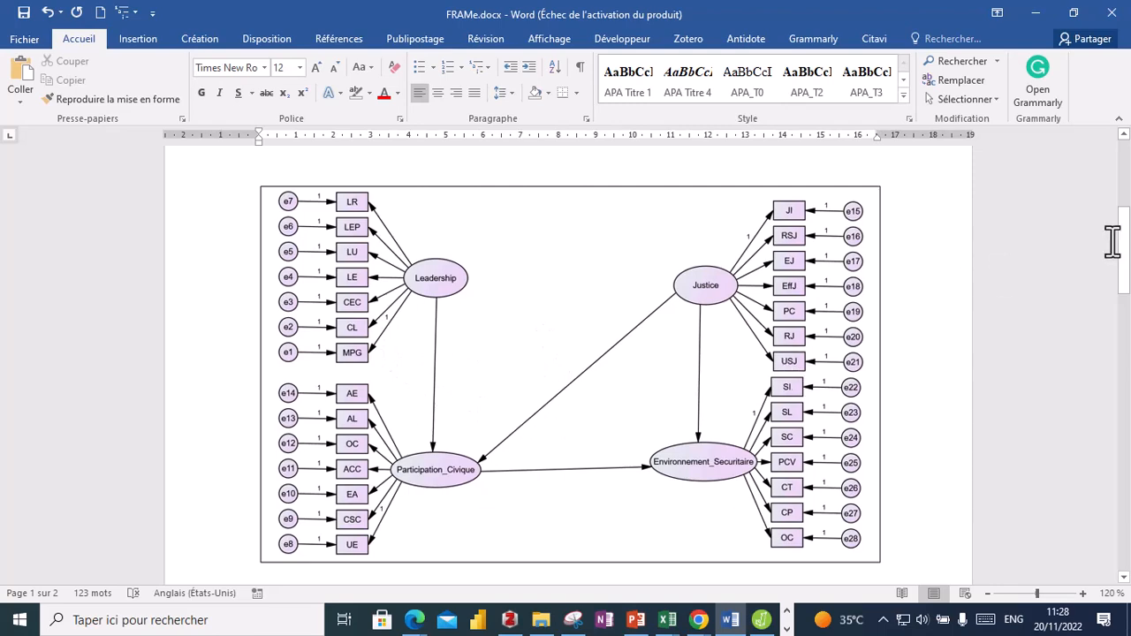
left_click_drag(1126, 254, 1129, 343)
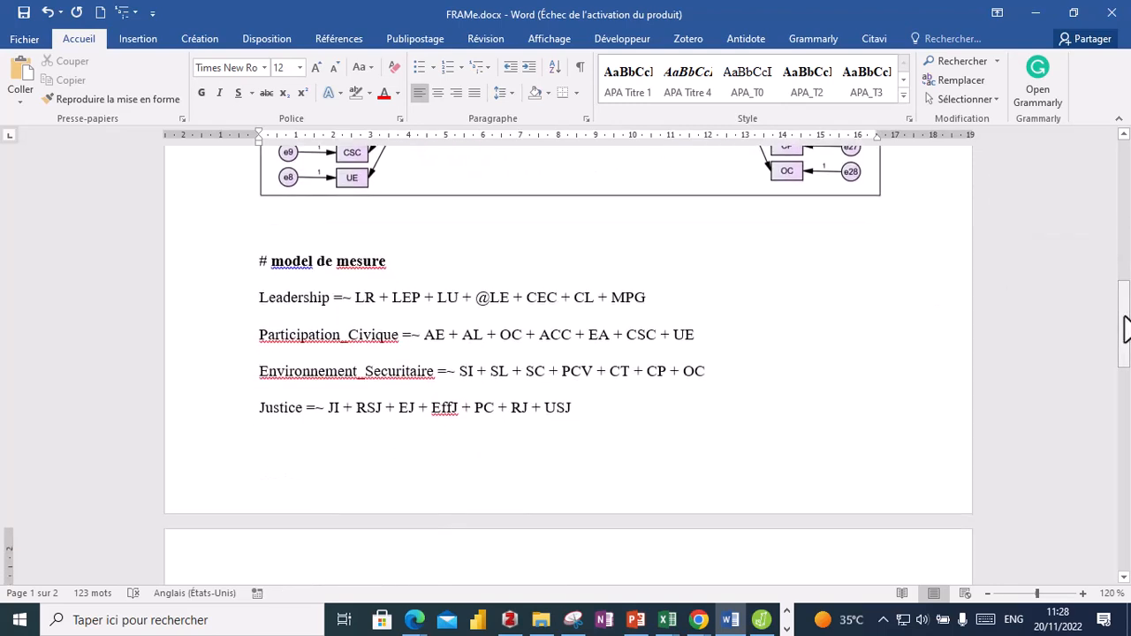
left_click(261, 262, "shift")
key("ctrl+c")
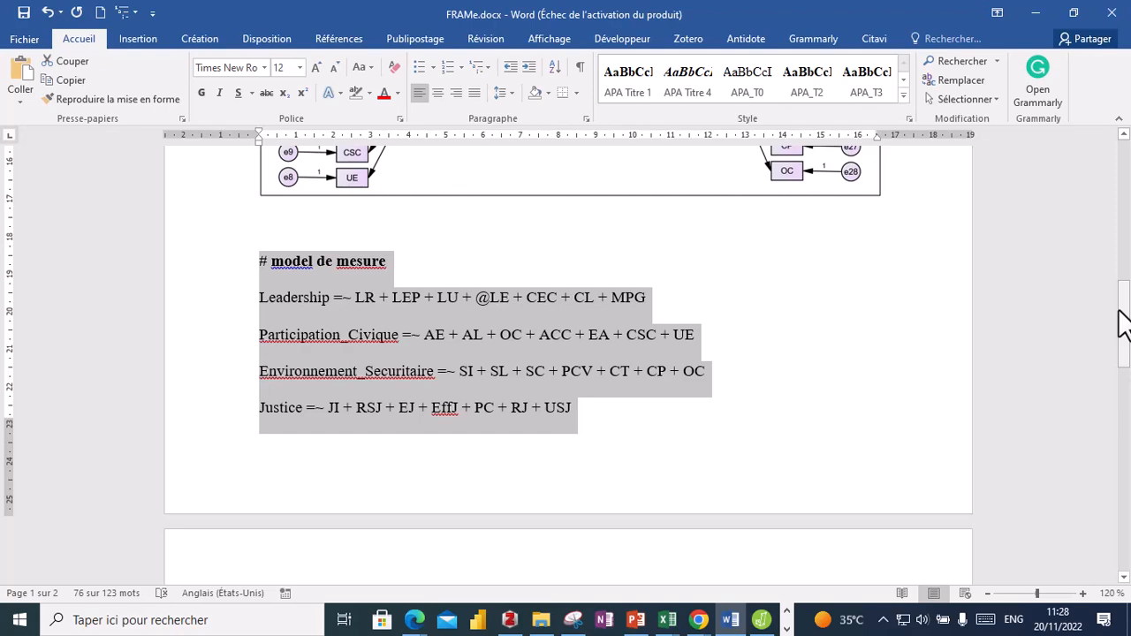
- Switch to JASP, enable the SEM module and start a Structural Equation Modeling analysis
left_click(762, 621)
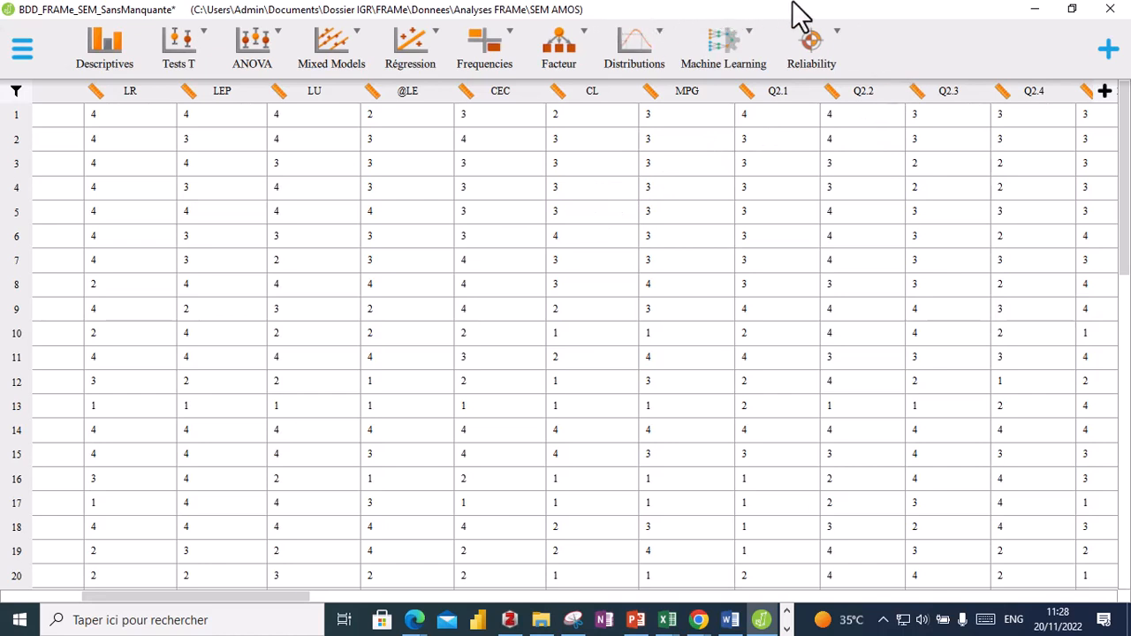
left_click(1109, 52)
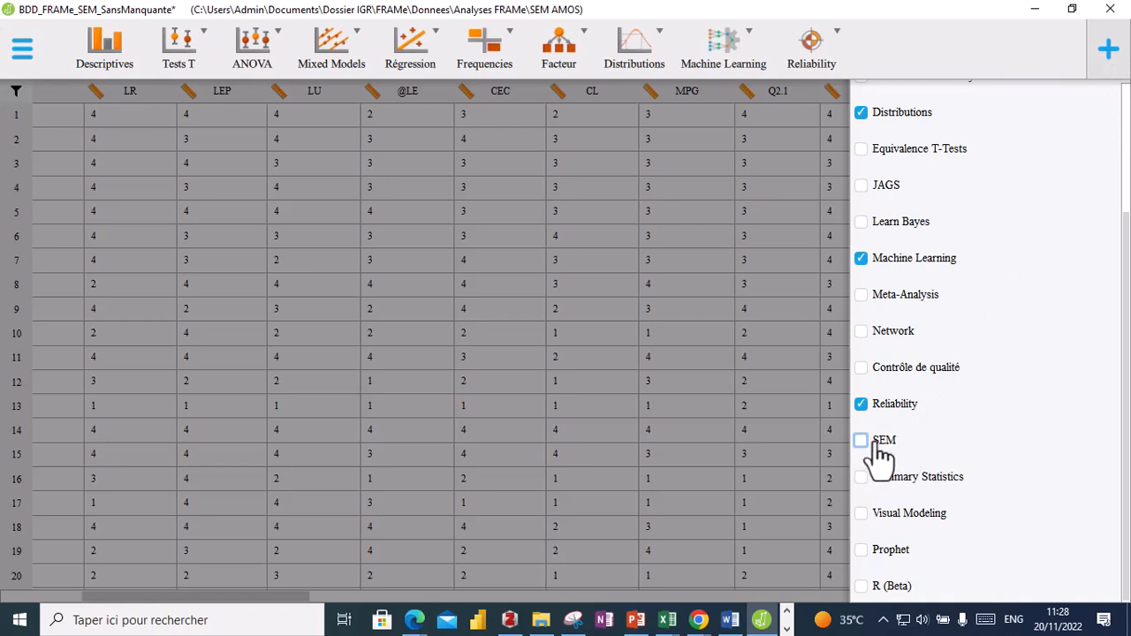
left_click(863, 442)
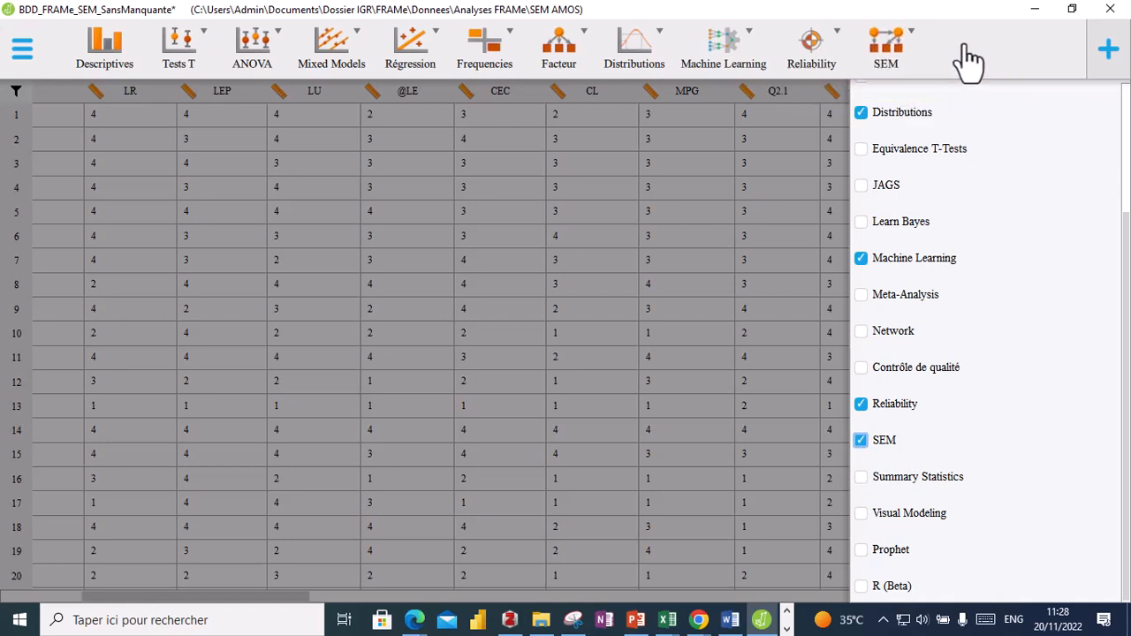
left_click(915, 46)
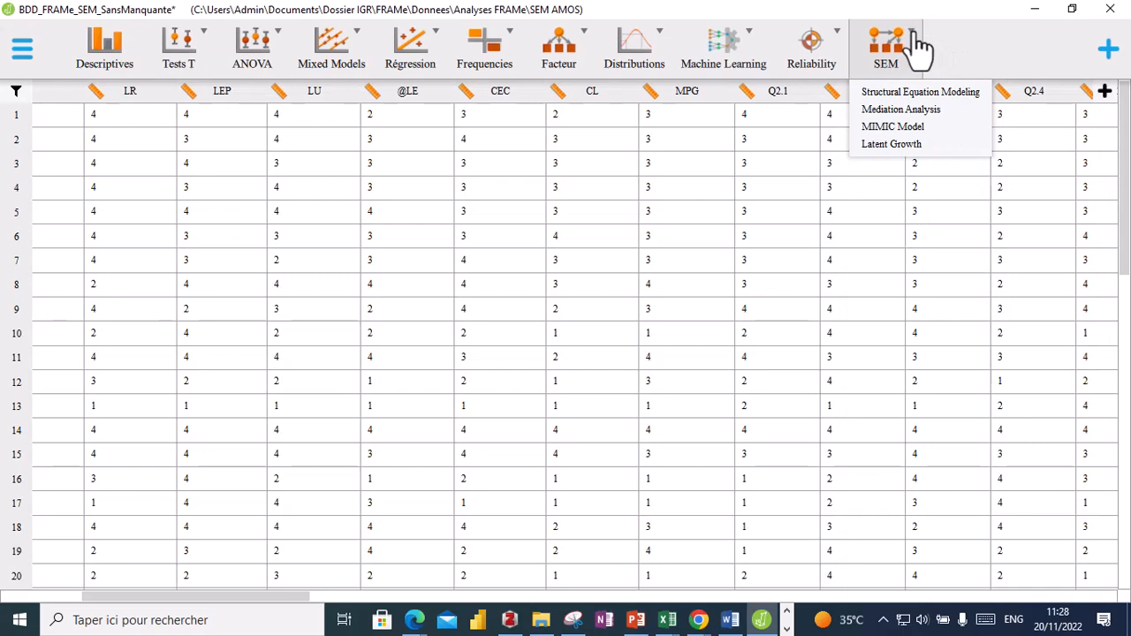
left_click(902, 90)
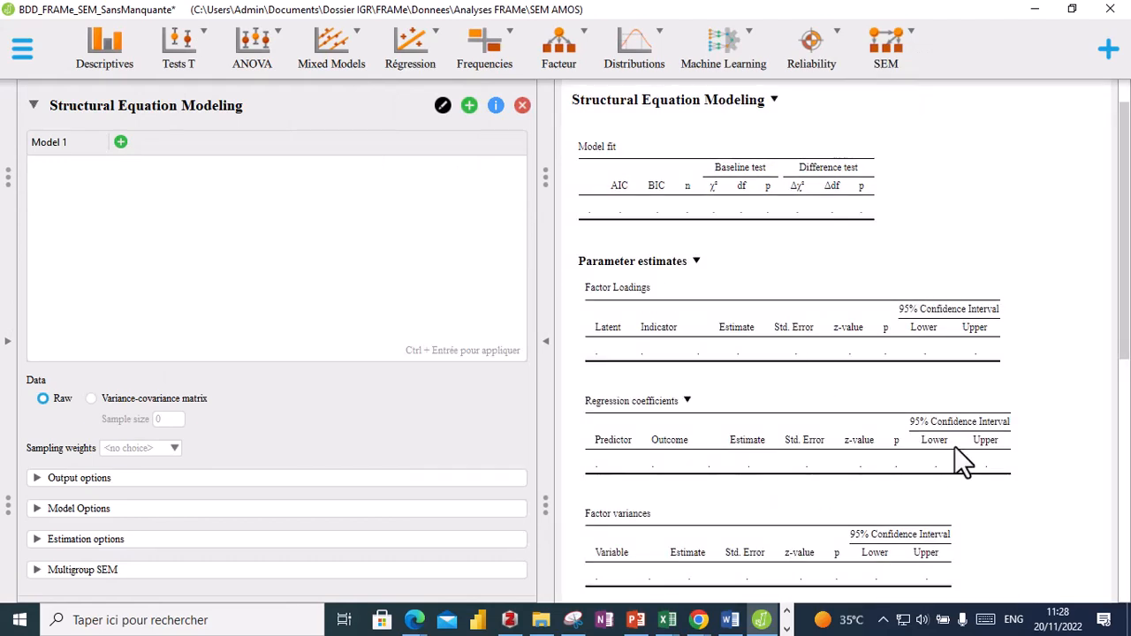
- Paste the copied measurement and regression syntax into Model 1 and apply the model
left_click(730, 619)
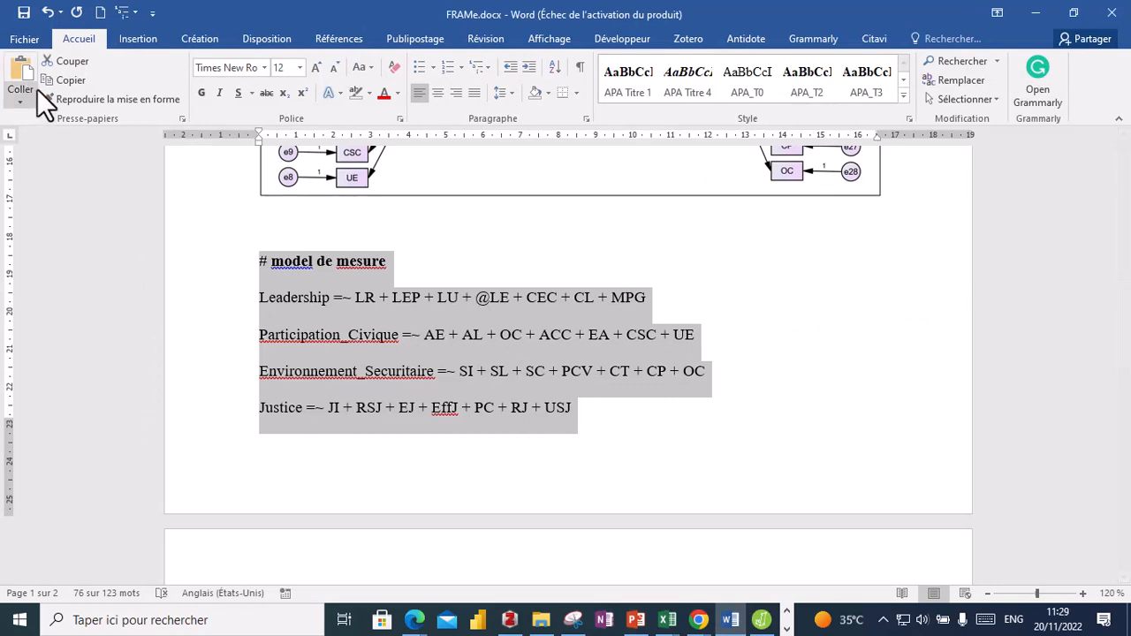
left_click(1035, 13)
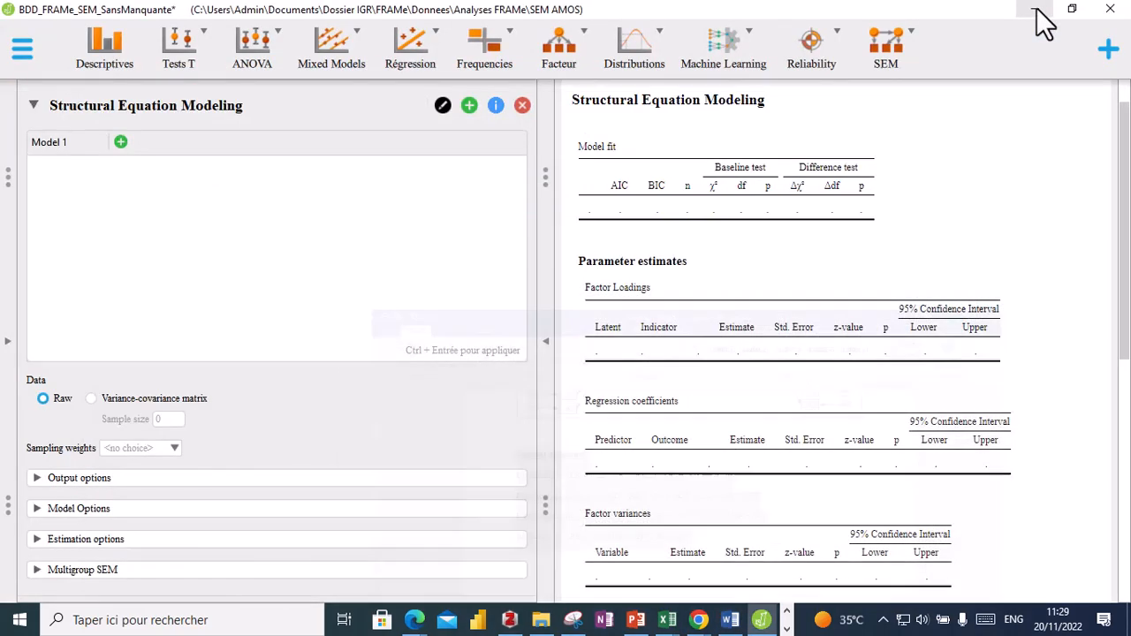
left_click(67, 191)
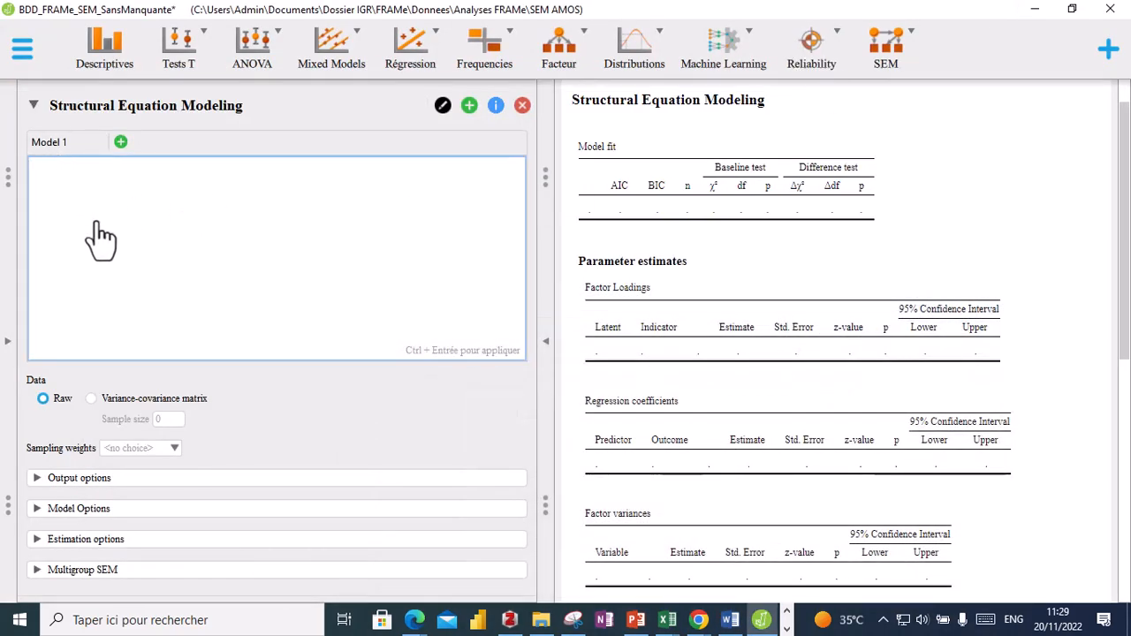
key("ctrl+v")
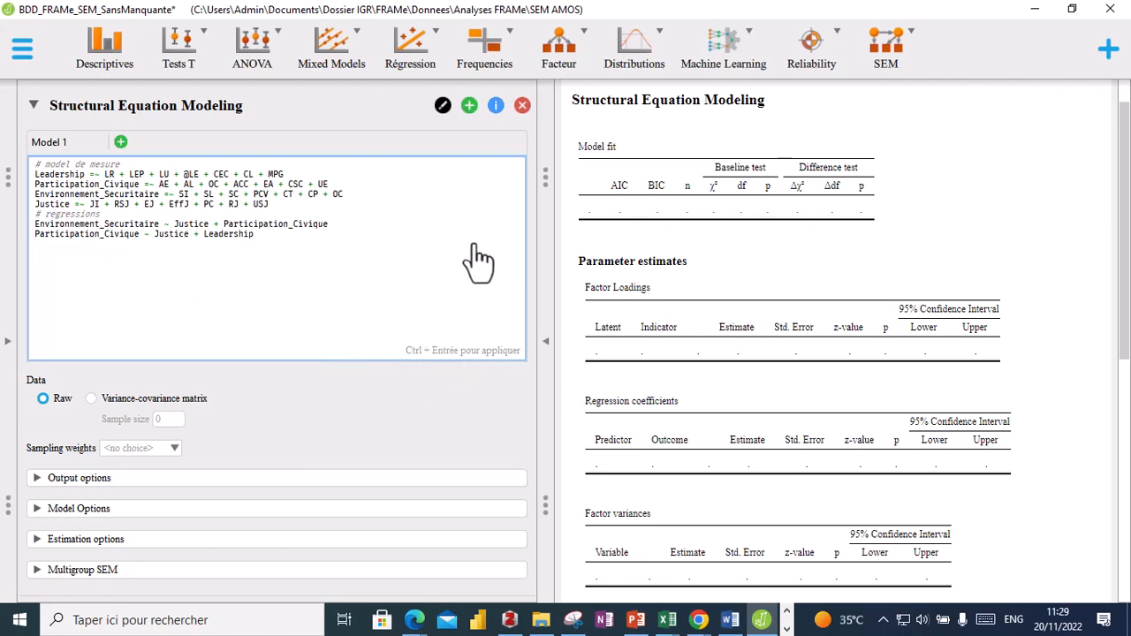
key("ctrl+Return")
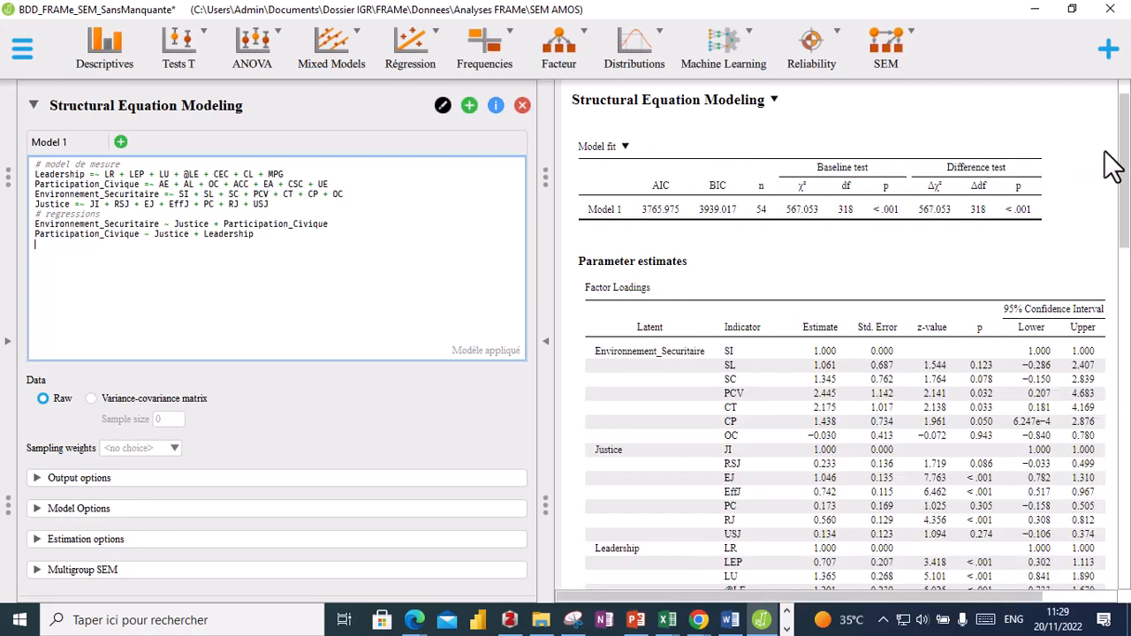
- Add additional fit measures and a path diagram with parameter estimates to the analysis output
left_click_drag(1127, 158, 1127, 143)
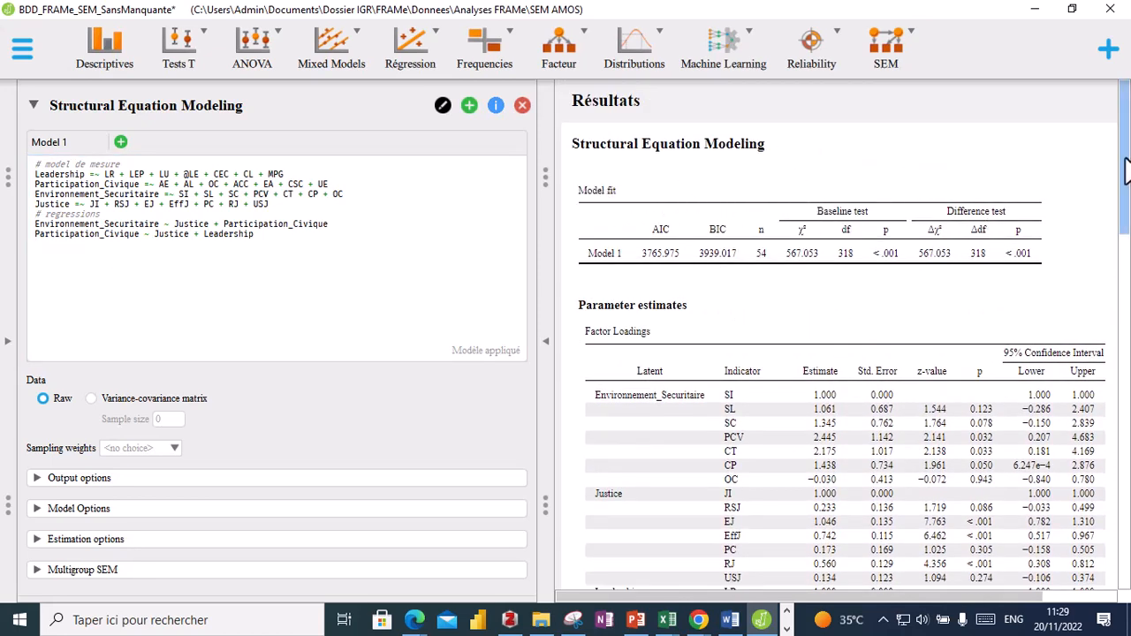
scroll(1126, 177, "down", 2)
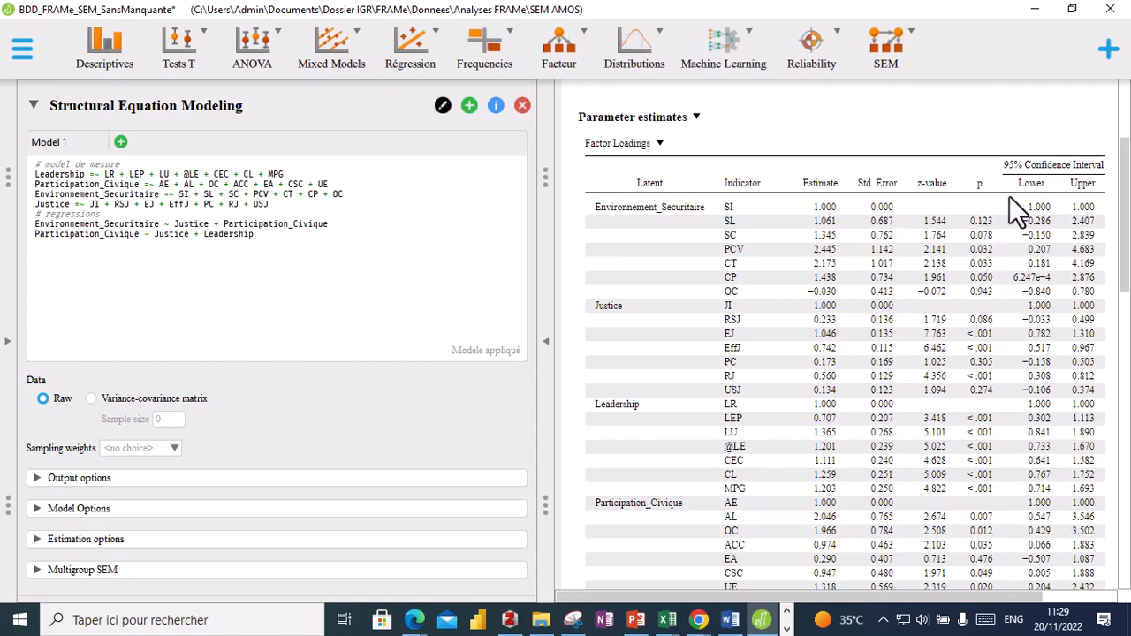
left_click_drag(1119, 219, 1126, 504)
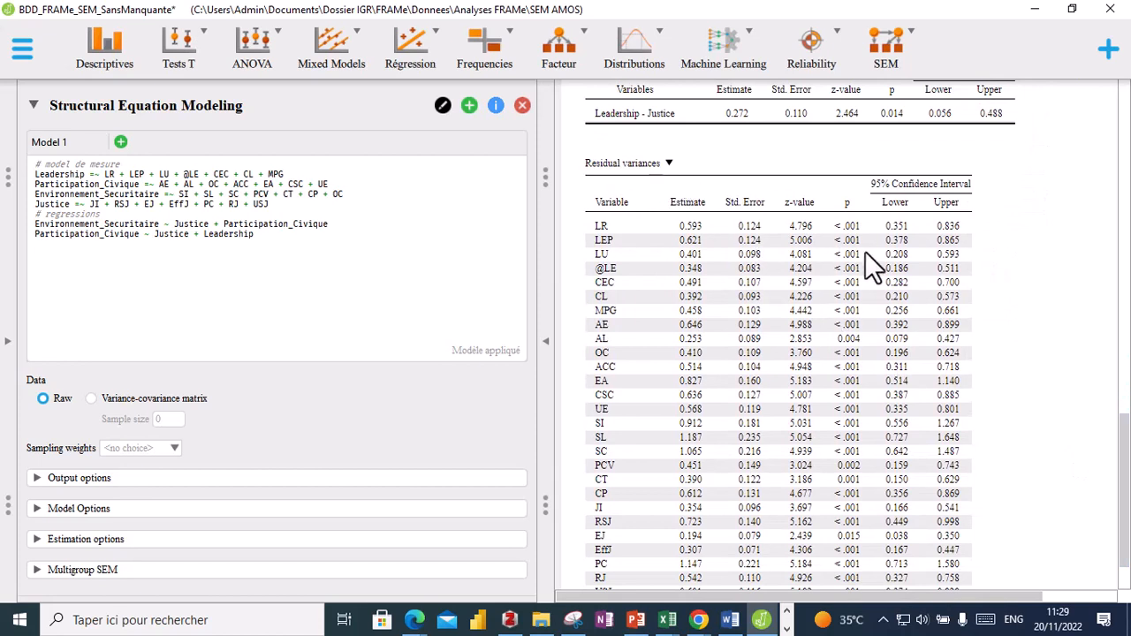
left_click_drag(1126, 407, 1123, 463)
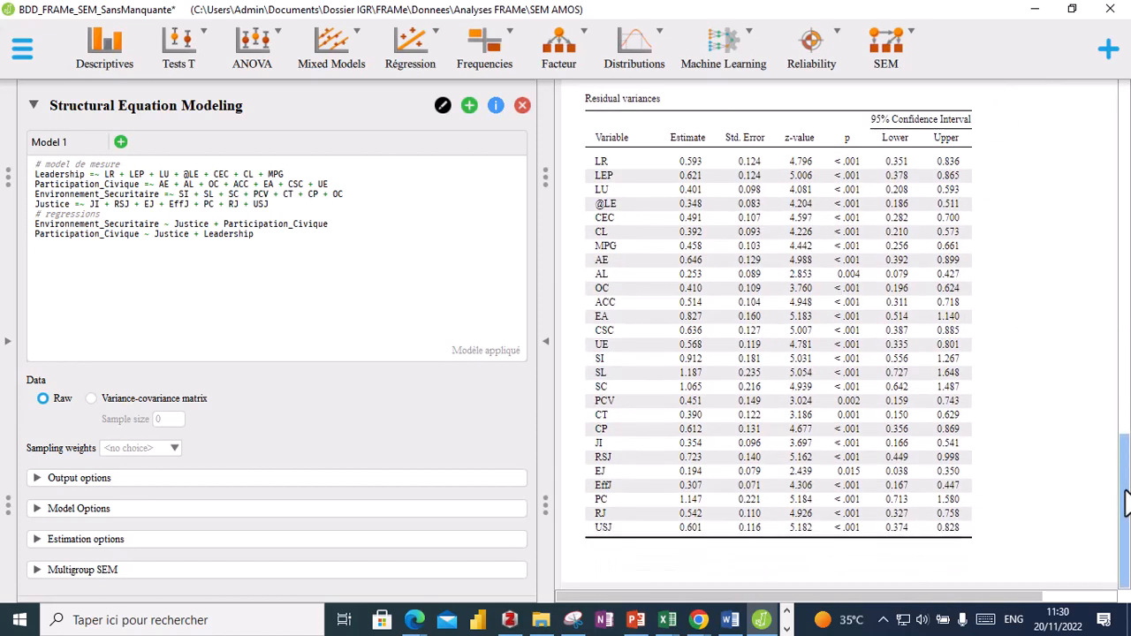
left_click(37, 479)
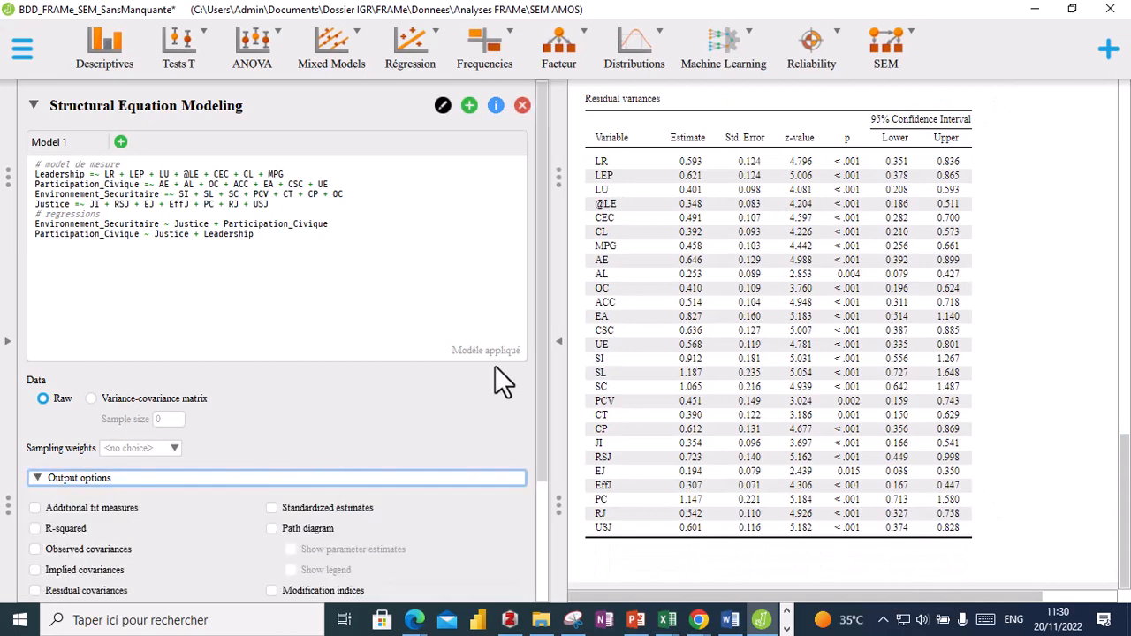
left_click_drag(546, 380, 535, 493)
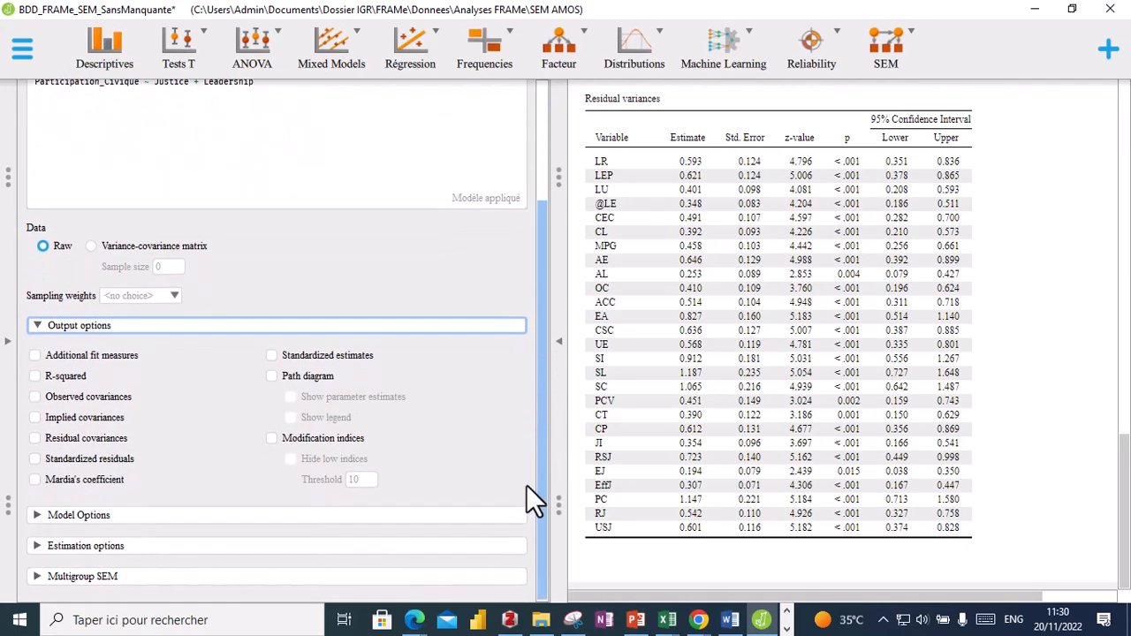
left_click(35, 353)
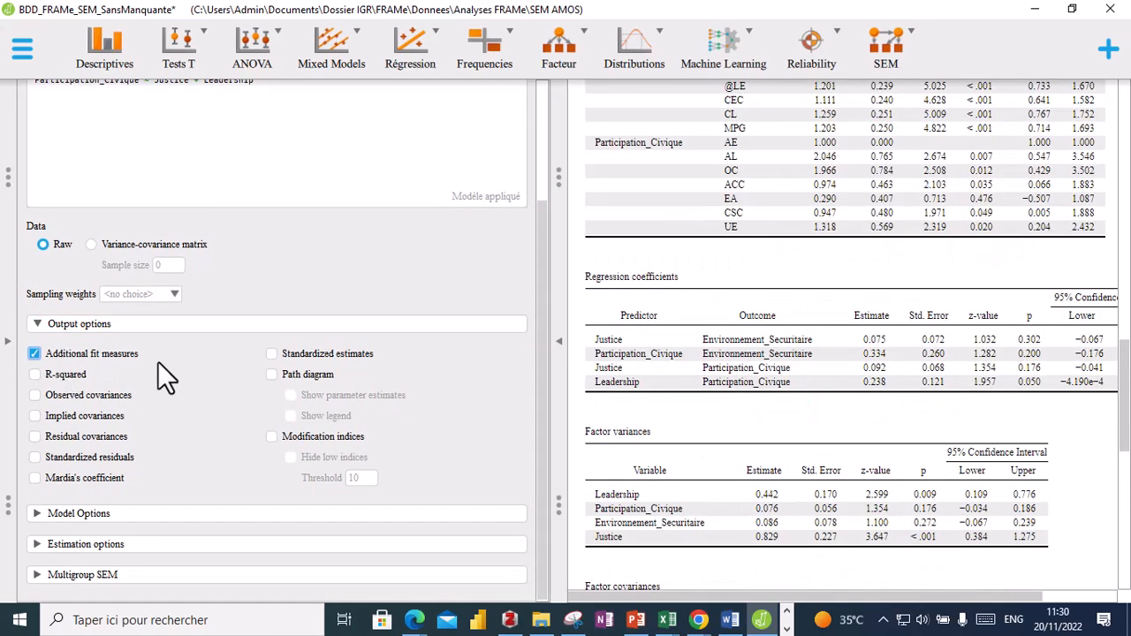
left_click(273, 374)
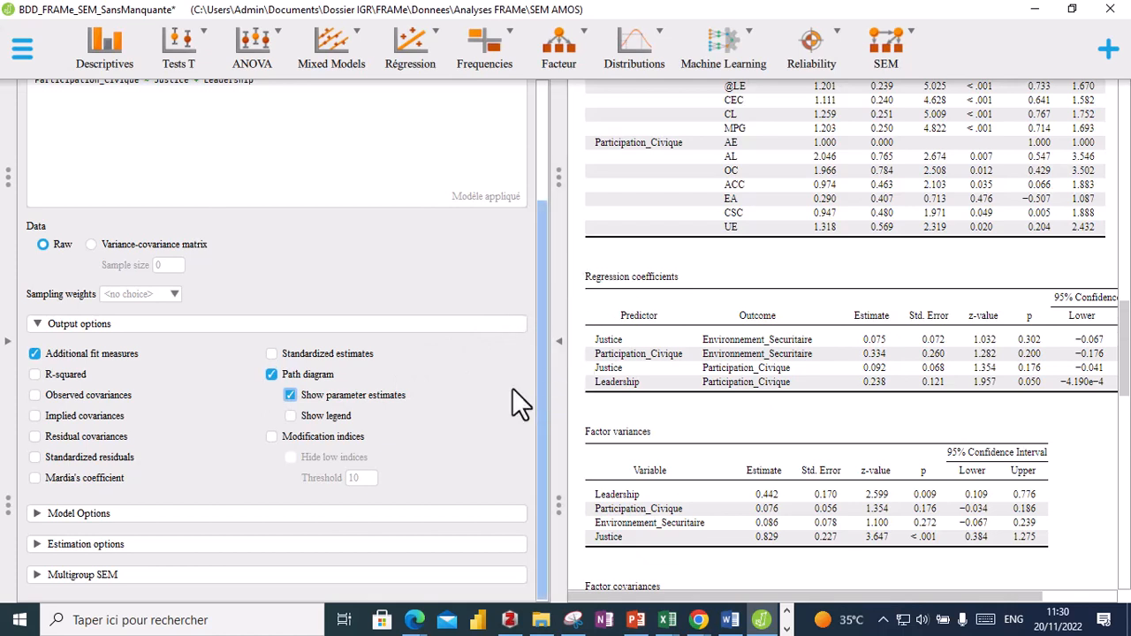
- Set the error calculation to Bootstrap with 5000 samples in the estimation options
left_click(42, 515)
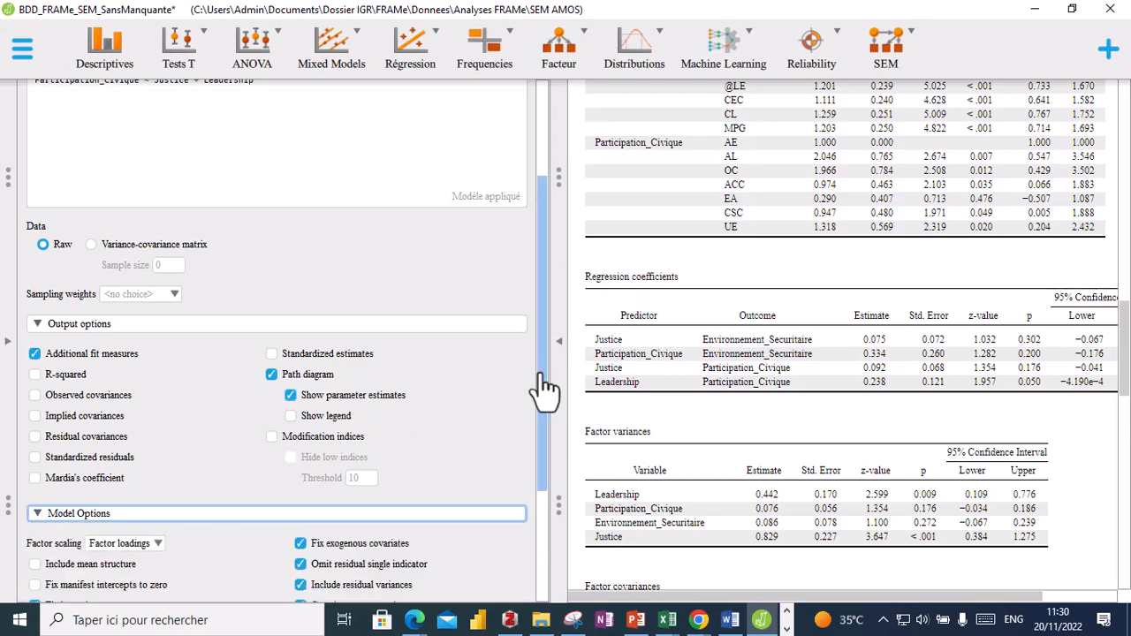
scroll(541, 442, "down", 3)
scroll(535, 480, "up", 1)
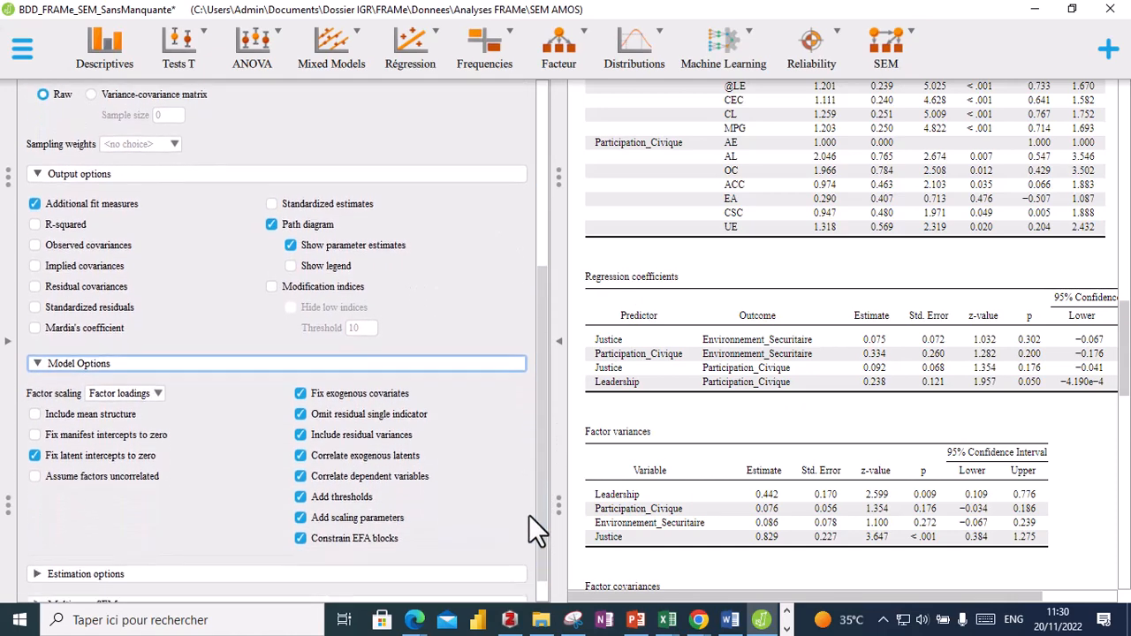
left_click(61, 598)
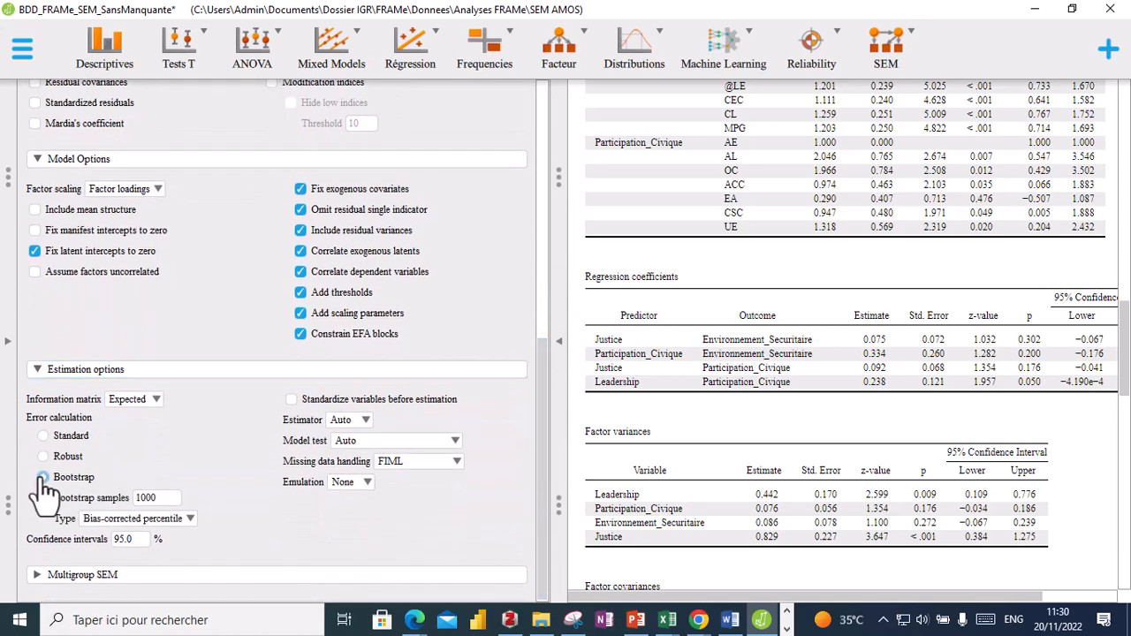
left_click(43, 477)
left_click(141, 498)
key("Delete")
type("5")
- Compare the path diagram in the results with the theoretical model figure in the Word document, then show the results at full width
left_click_drag(1125, 339, 1127, 540)
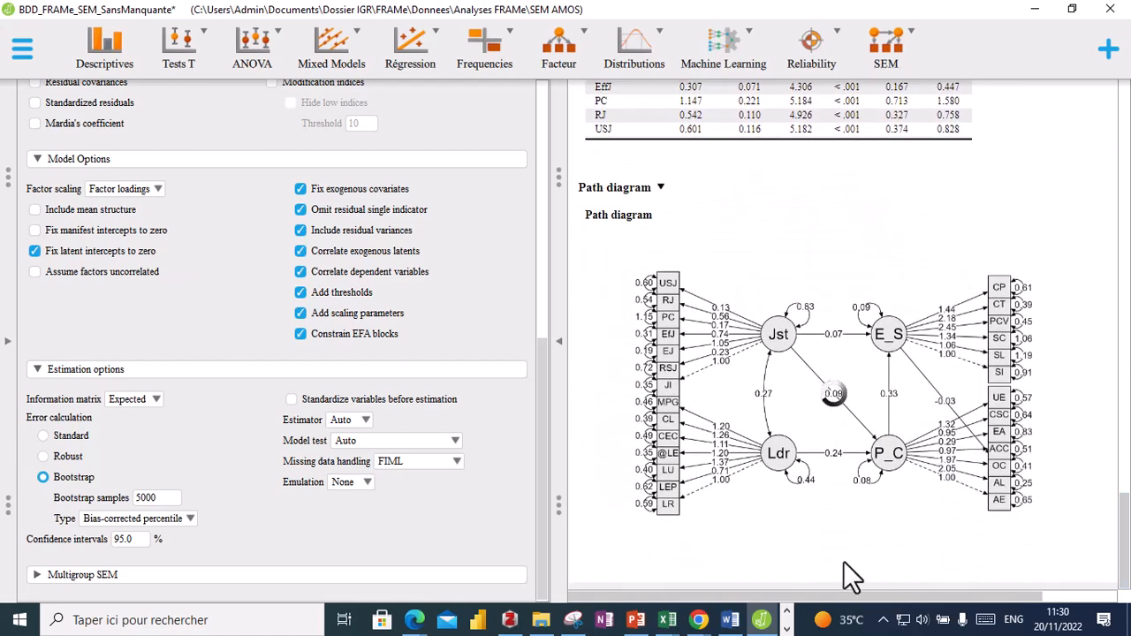
left_click(730, 622)
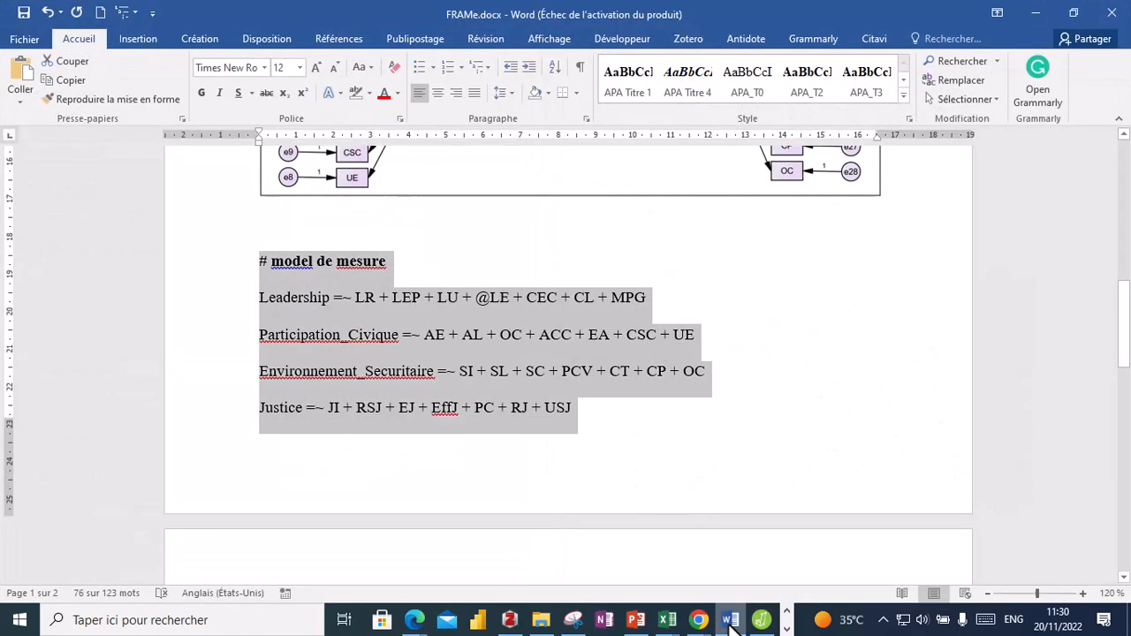
left_click_drag(1126, 360, 1127, 283)
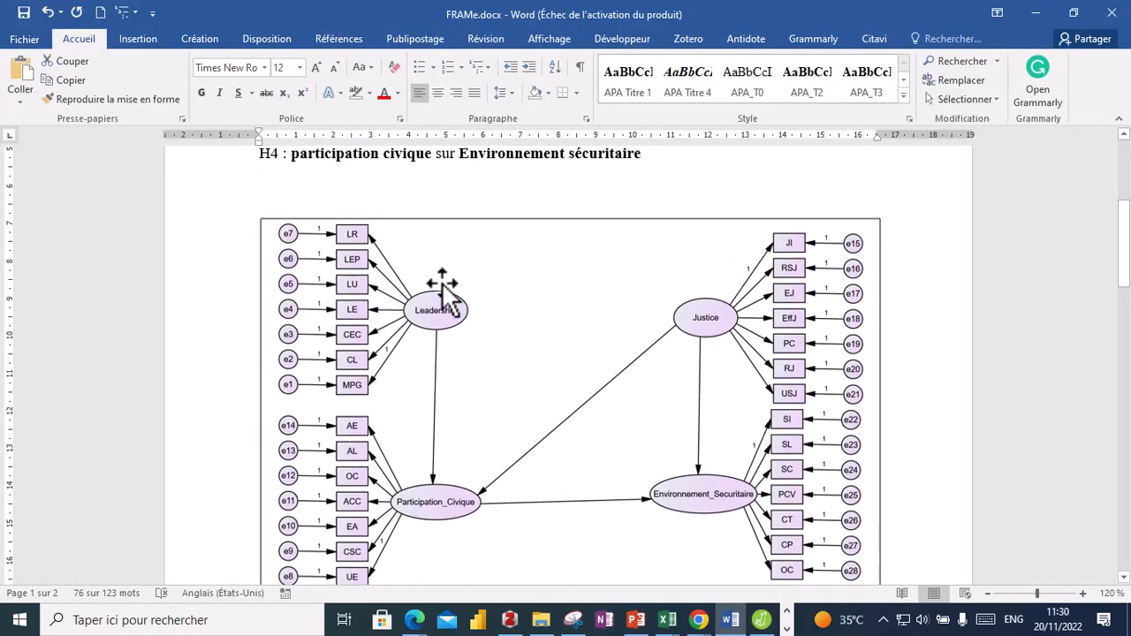
left_click(759, 618)
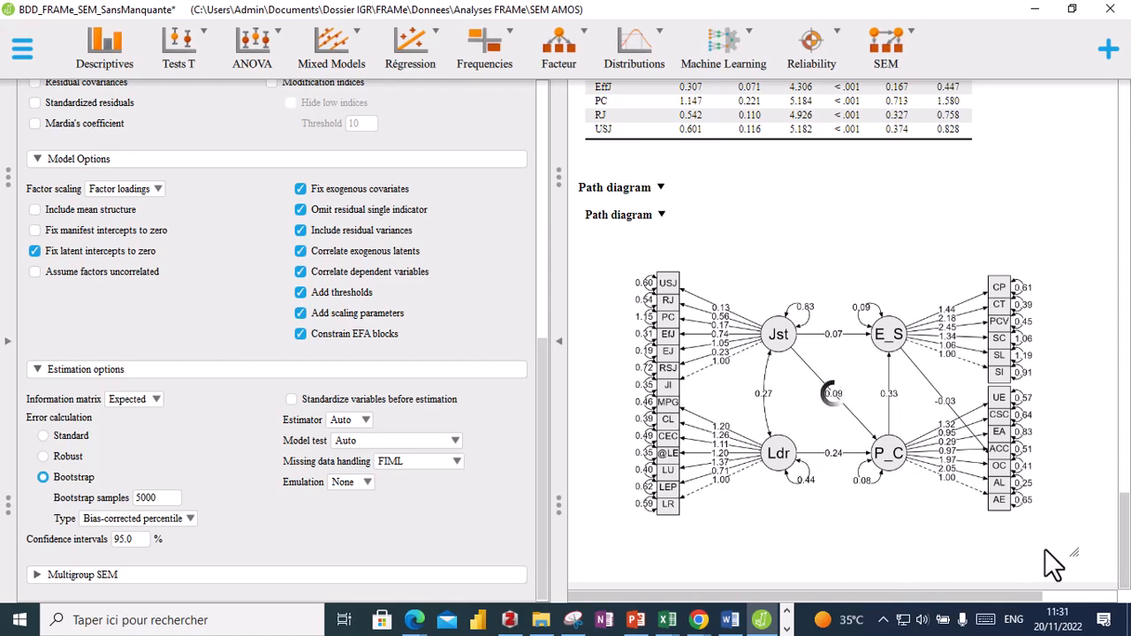
left_click(730, 620)
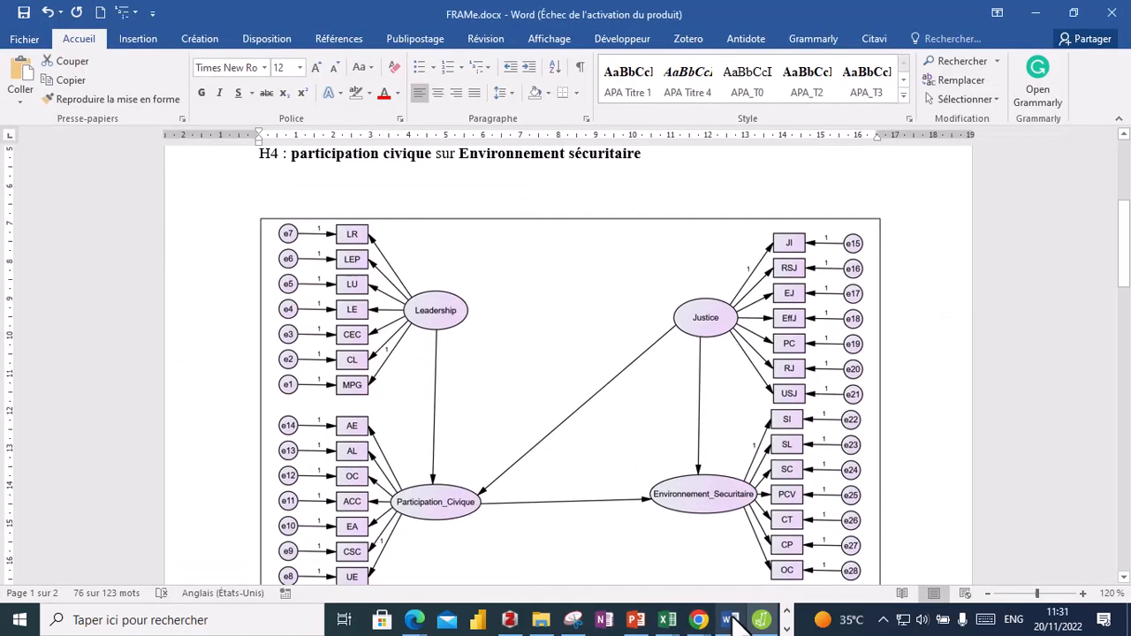
left_click(548, 311)
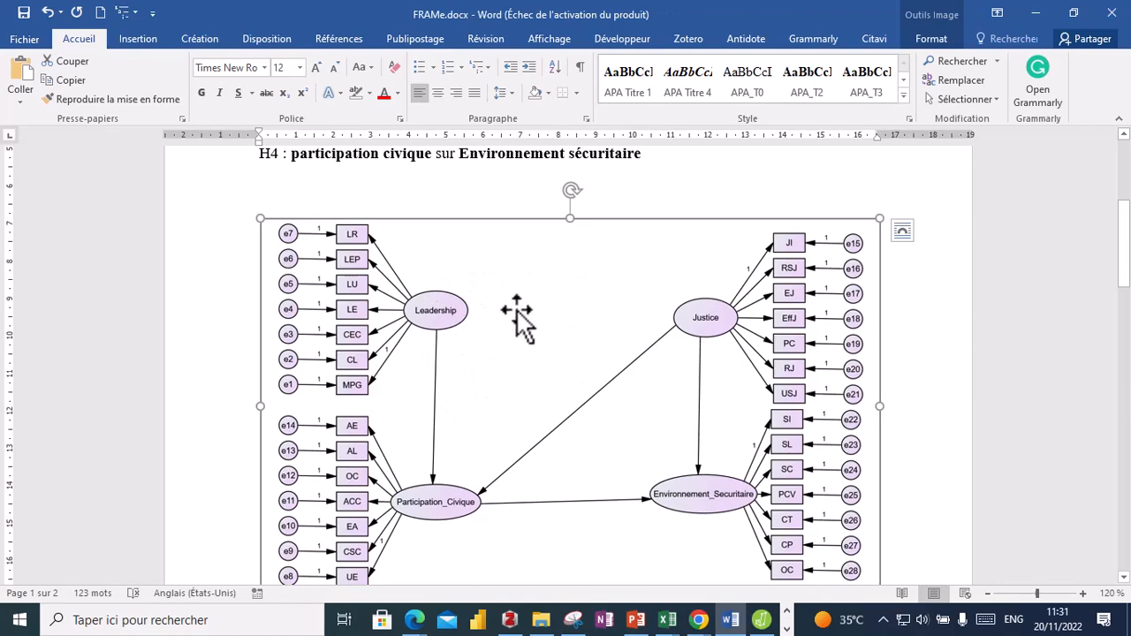
left_click(762, 619)
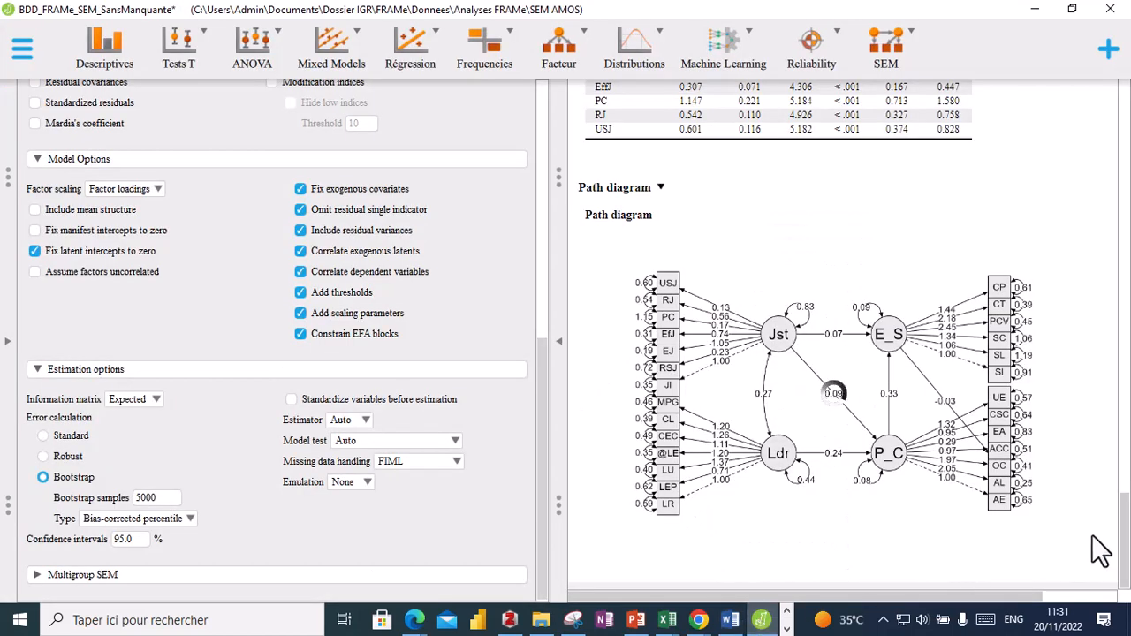
scroll(1127, 517, "up", 1)
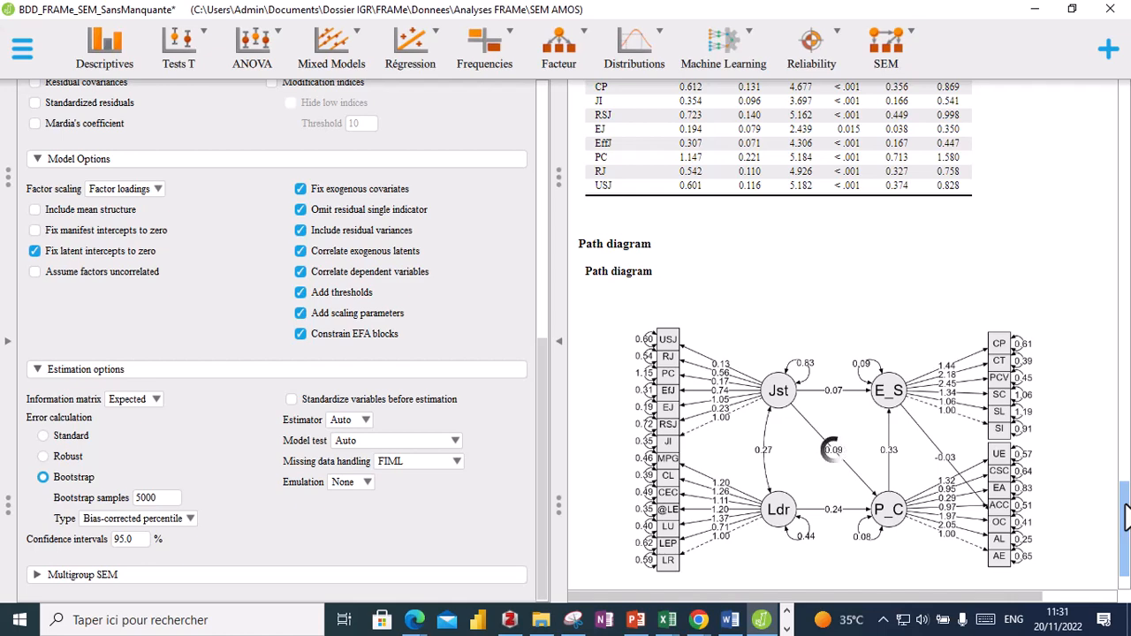
left_click_drag(1126, 517, 1126, 579)
scroll(1126, 442, "up", 2)
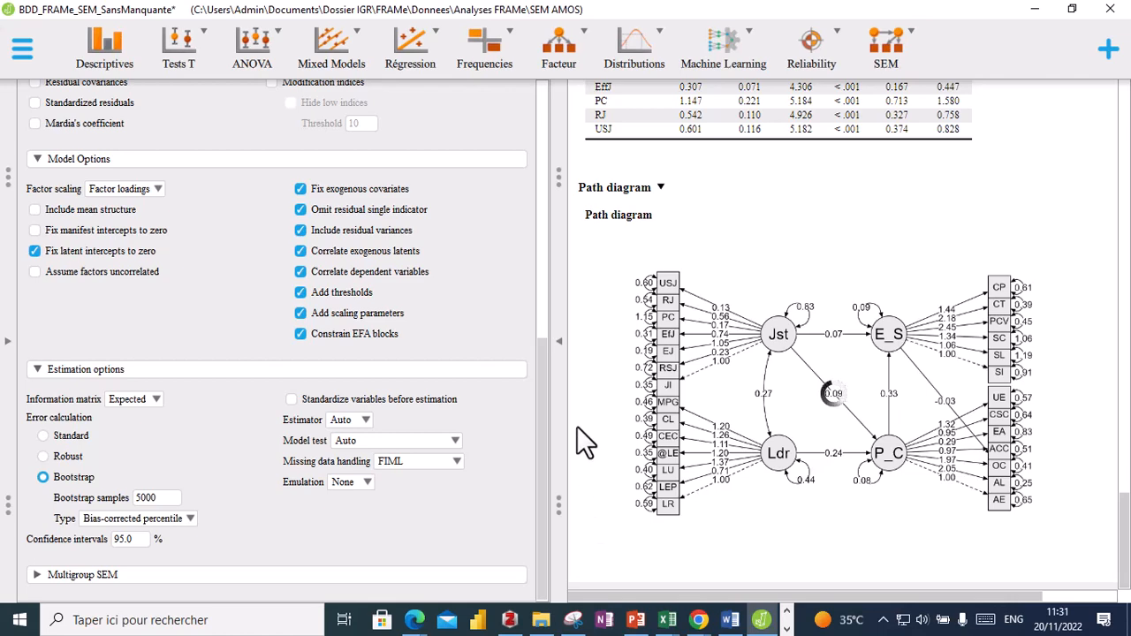
left_click(561, 350)
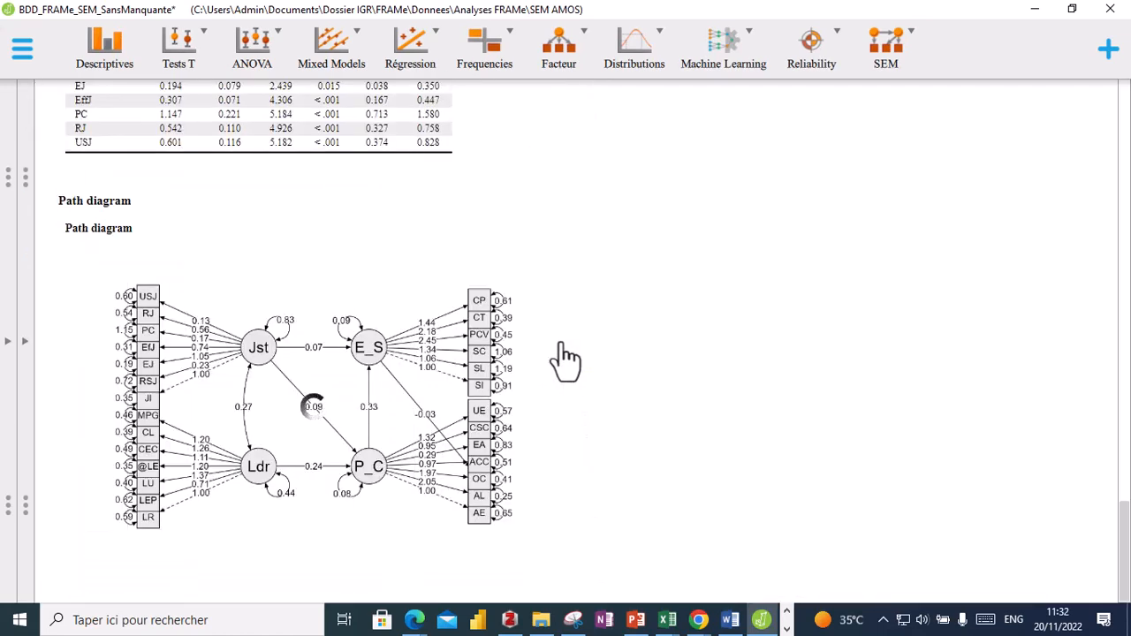